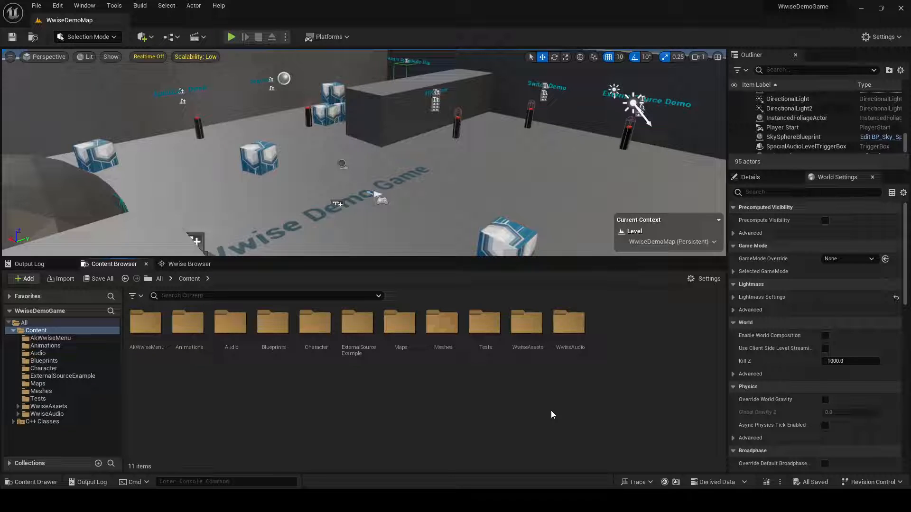
# Search the project's plugins for "wwise".
pyautogui.click(57, 5)
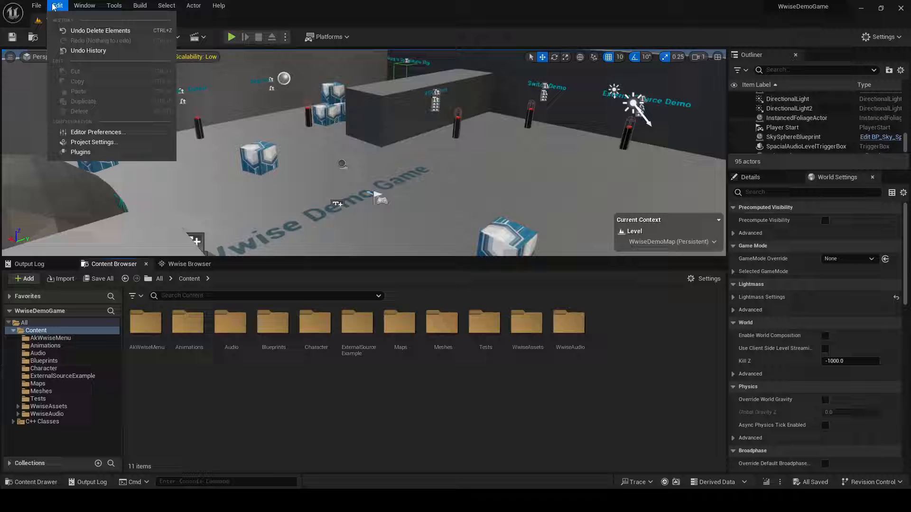
pyautogui.click(129, 153)
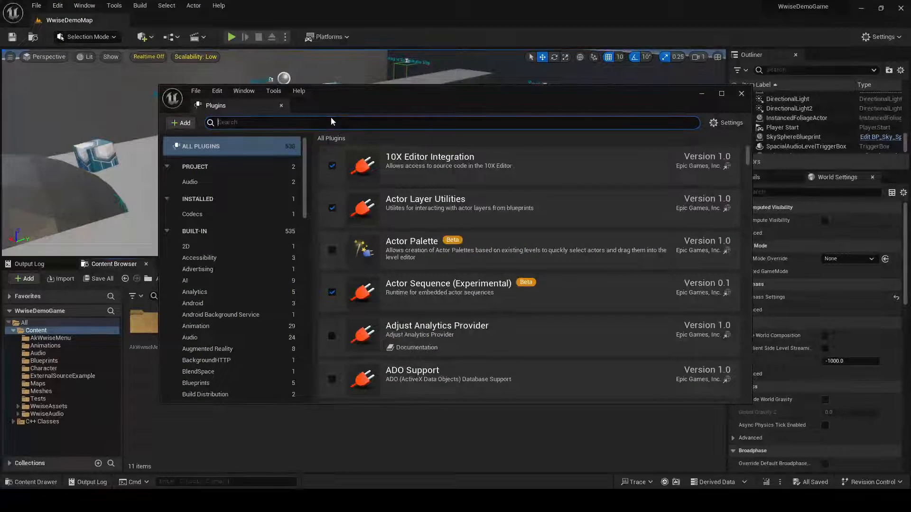
pyautogui.write('wwise')
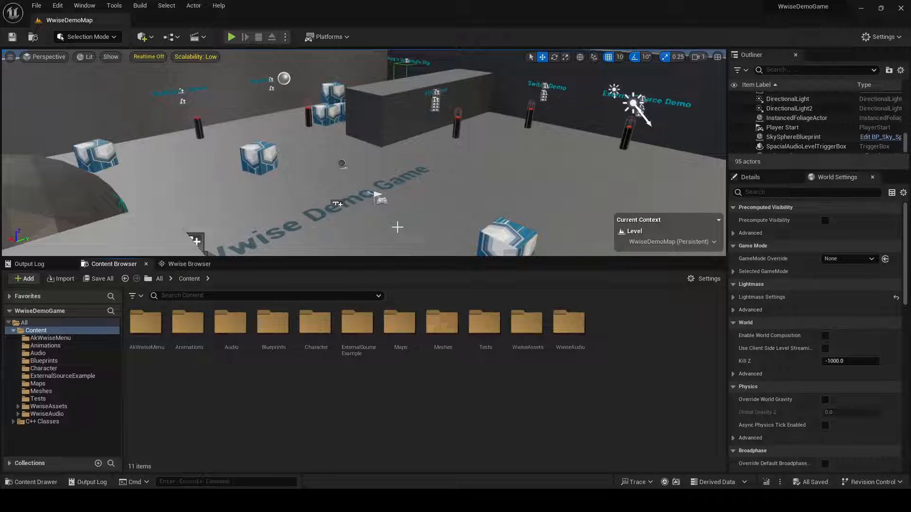
# Create a Niagara System in the Content folder from the Fountain emitter template, keeping the default asset name.
pyautogui.rightClick(554, 406)
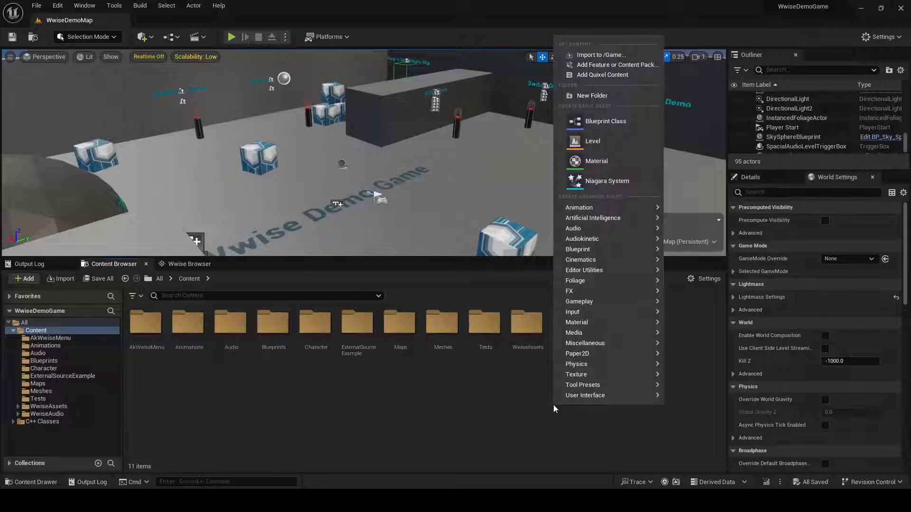
pyautogui.moveTo(607, 292)
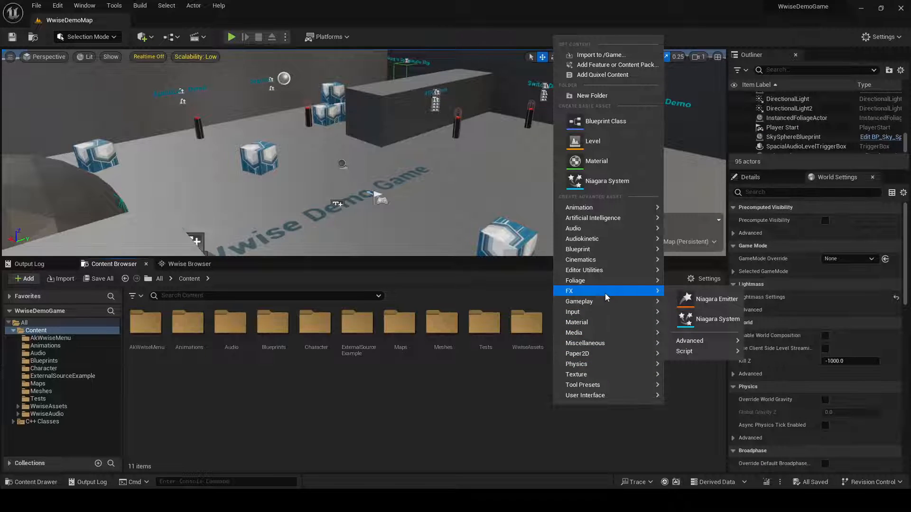
pyautogui.click(714, 322)
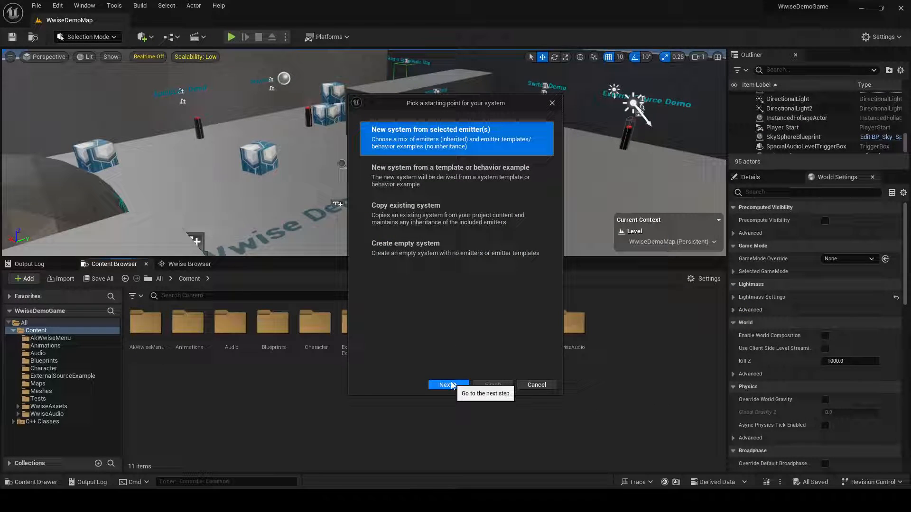
pyautogui.click(447, 385)
pyautogui.scroll(-5, 446, 265)
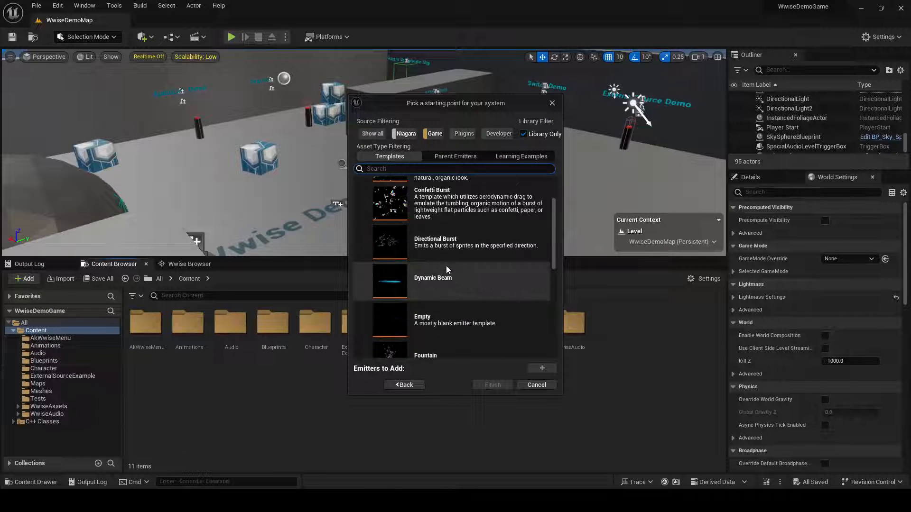
pyautogui.scroll(-1, 482, 329)
pyautogui.click(475, 297)
pyautogui.click(542, 368)
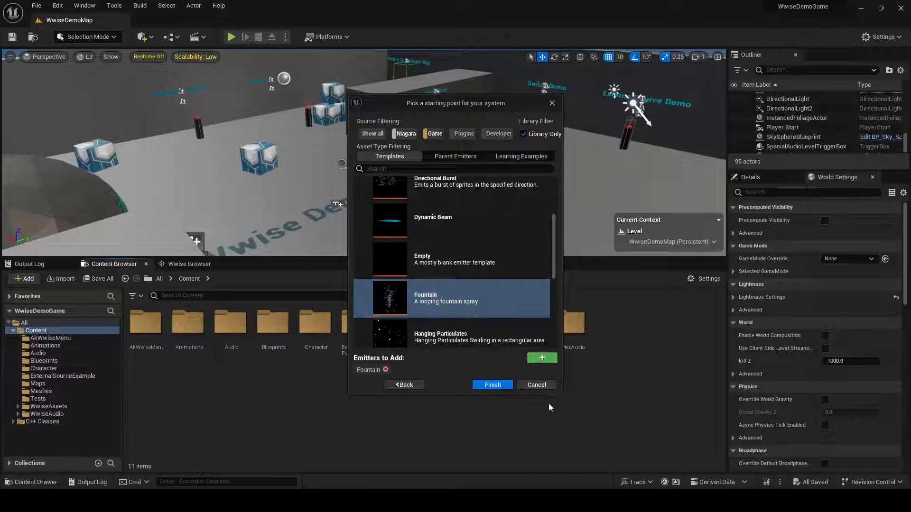
pyautogui.click(496, 385)
pyautogui.click(585, 392)
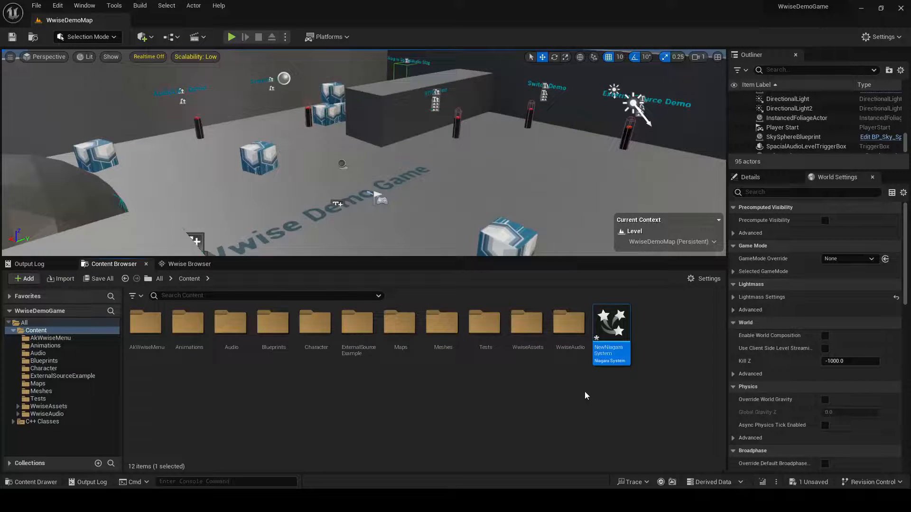
pyautogui.click(622, 382)
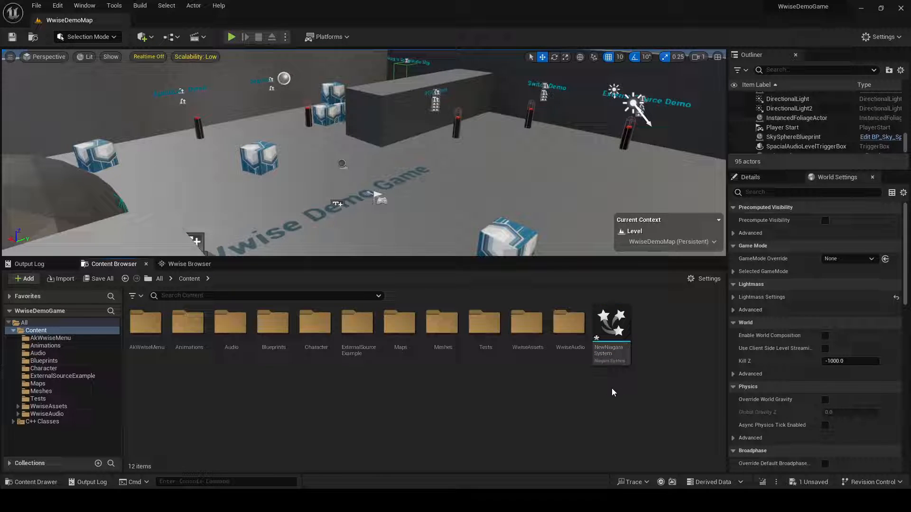
# Place the new Niagara system in the level above the floor near the crates and play-test the level.
pyautogui.click(611, 332)
pyautogui.moveTo(349, 190); pyautogui.dragTo(348, 145)
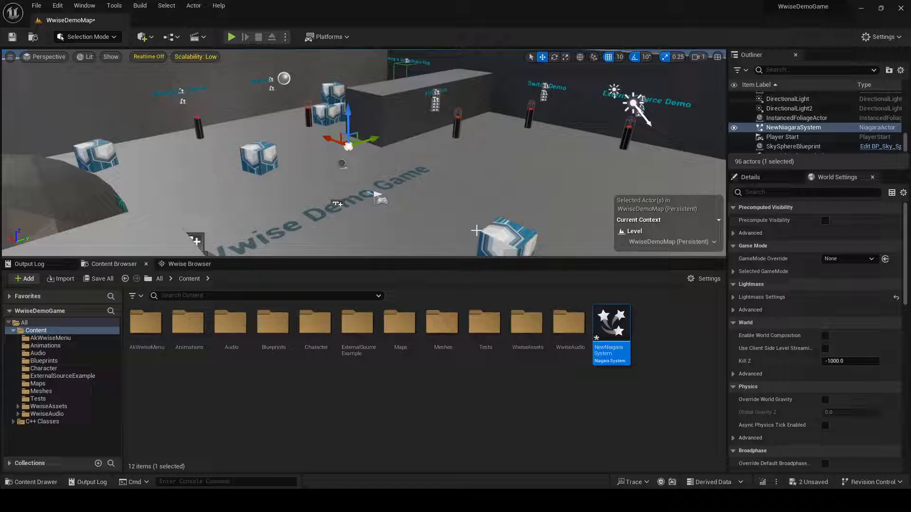
pyautogui.click(231, 37)
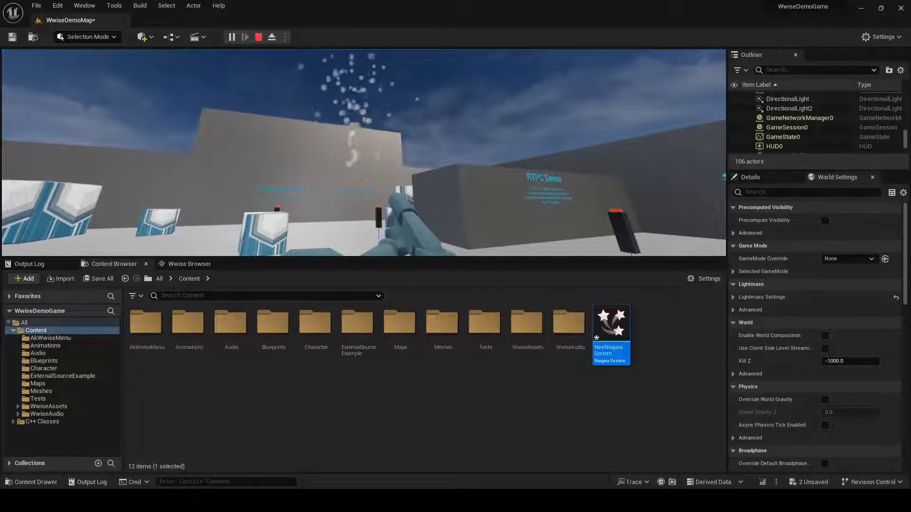
pyautogui.press('Escape')
# Open the NewNiagaraSystem asset for editing and dock its editor beside the WwiseDemoMap level.
pyautogui.click(642, 350)
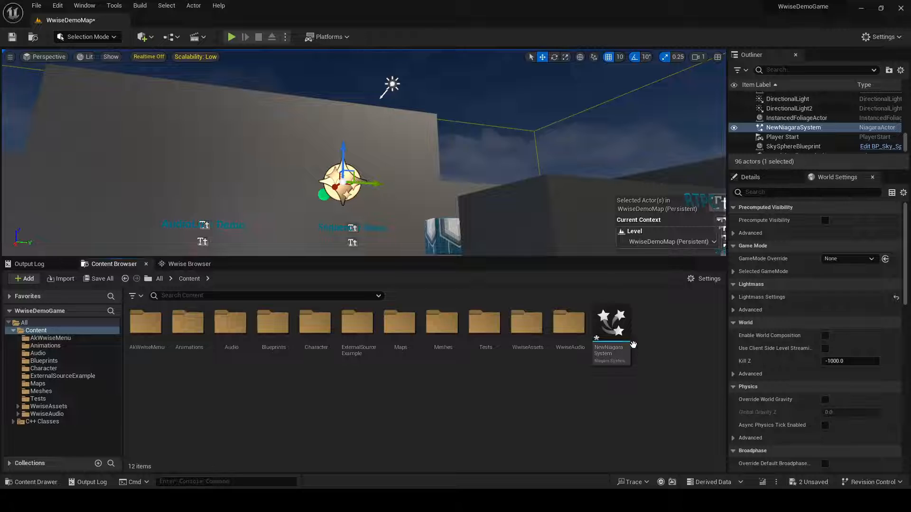
pyautogui.doubleClick(612, 332)
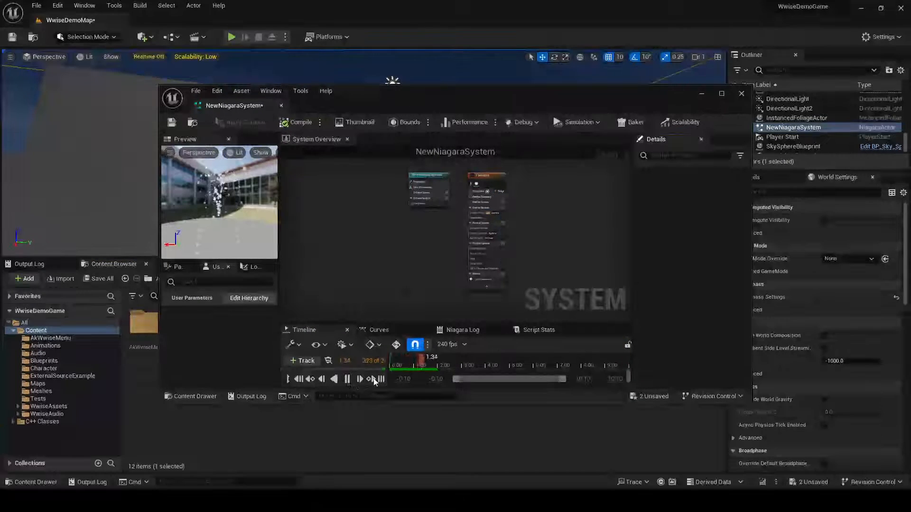
pyautogui.moveTo(234, 105); pyautogui.dragTo(226, 20)
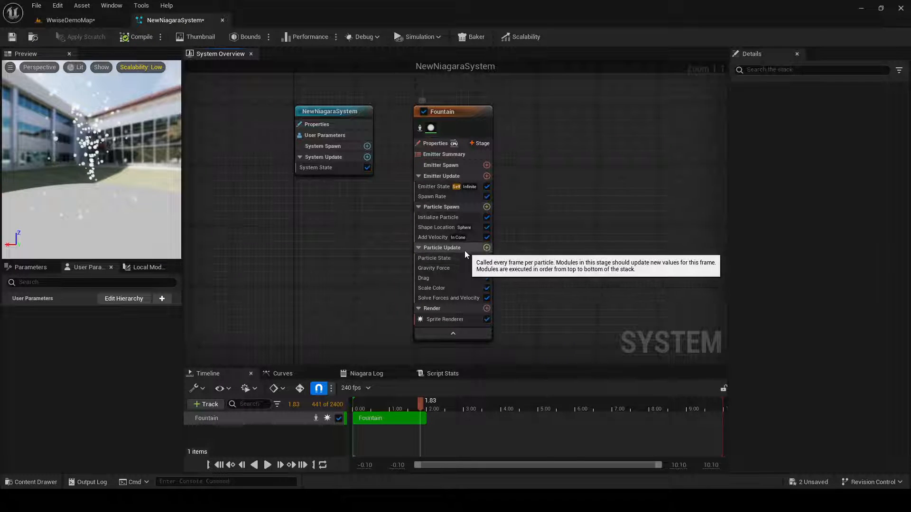
# Include plugin modules and add Post Wwise Event at Location to the Fountain's Particle Spawn group, with Fire_Weapon as its event.
pyautogui.click(486, 207)
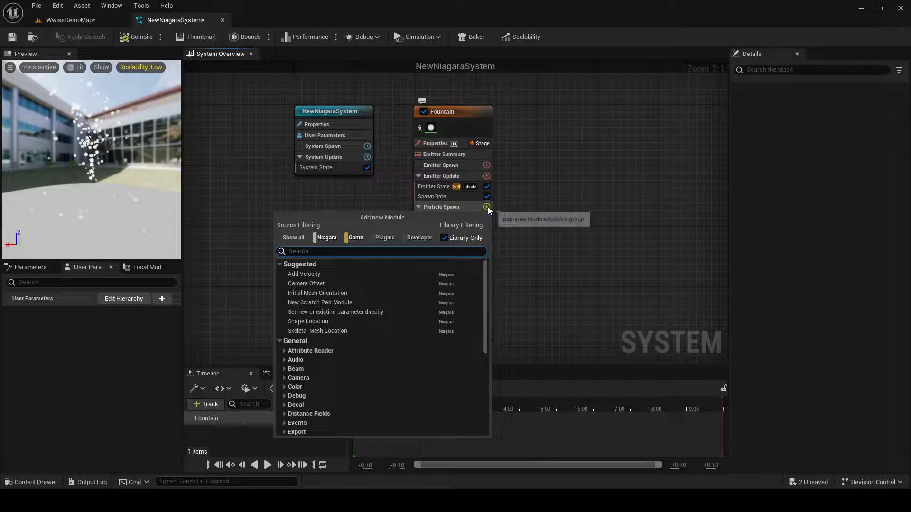
pyautogui.click(385, 238)
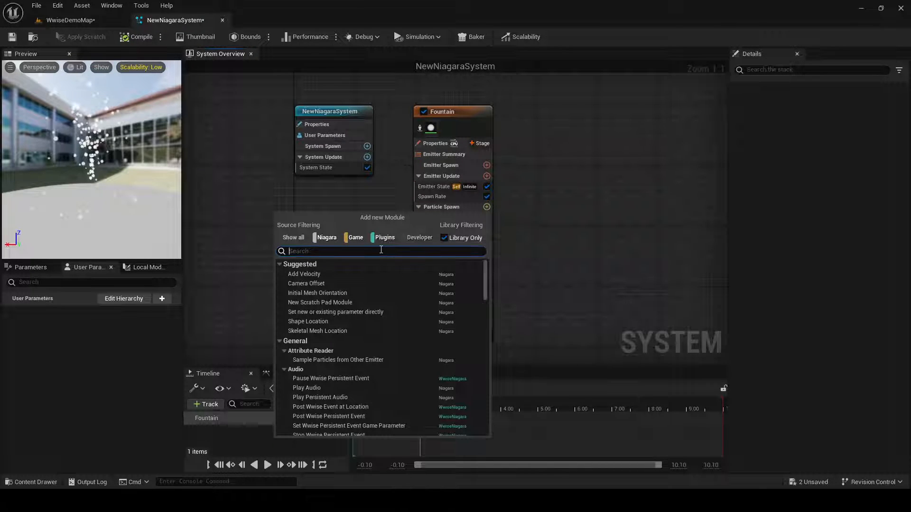
pyautogui.write('wwise')
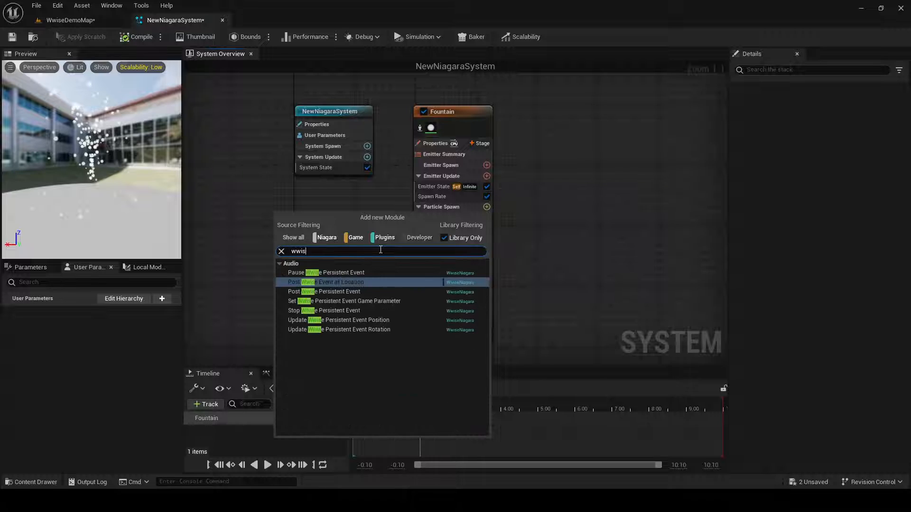
pyautogui.press('BackSpace')
pyautogui.press('BackSpace')
pyautogui.press('BackSpace')
pyautogui.press('BackSpace')
pyautogui.press('BackSpace')
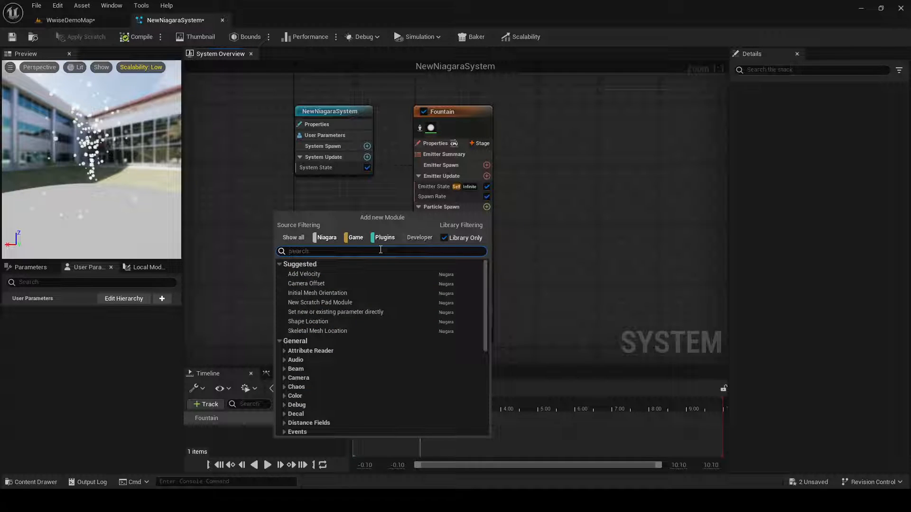
pyautogui.write('ak')
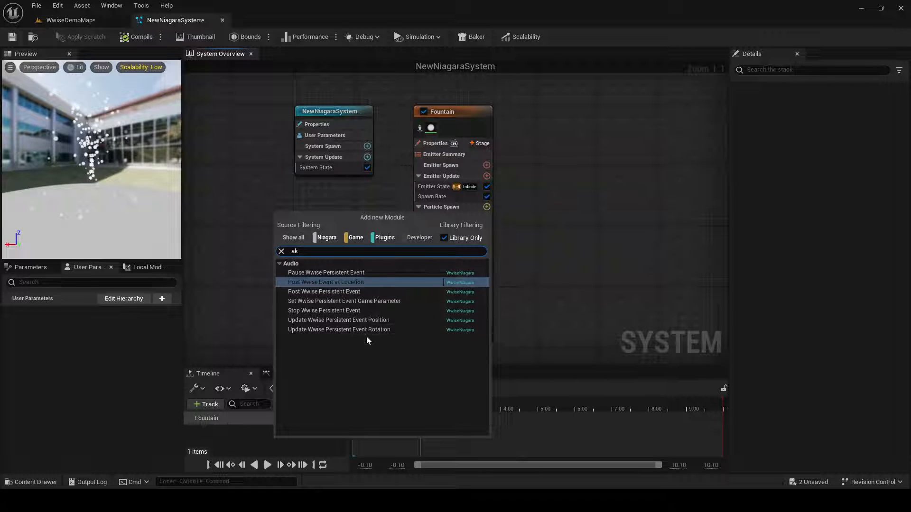
pyautogui.click(332, 283)
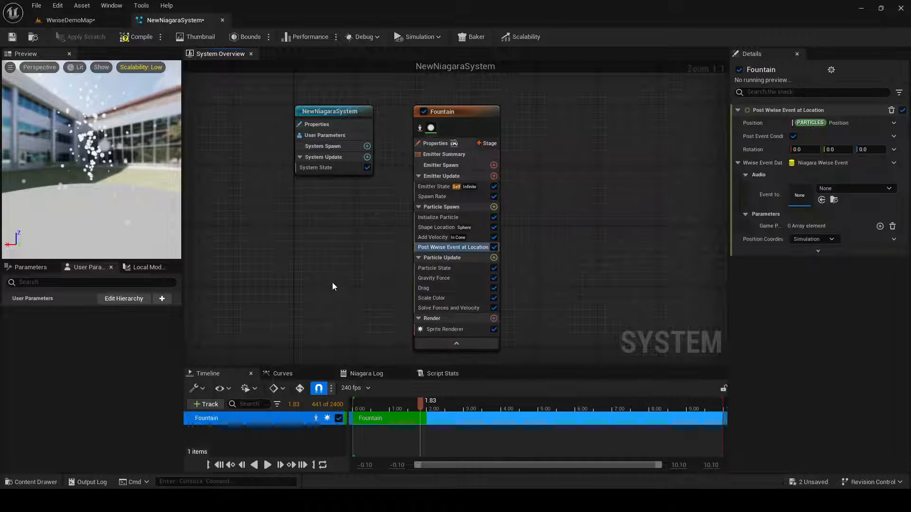
pyautogui.click(847, 189)
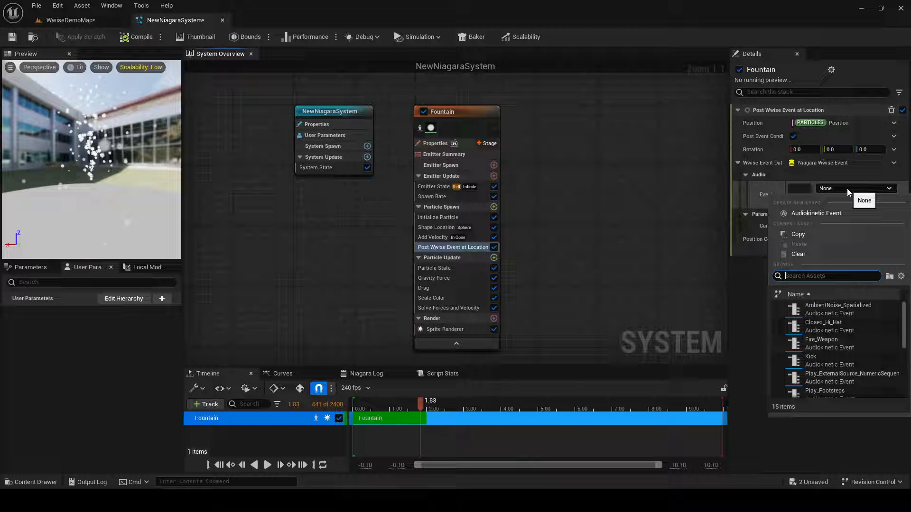
pyautogui.click(830, 346)
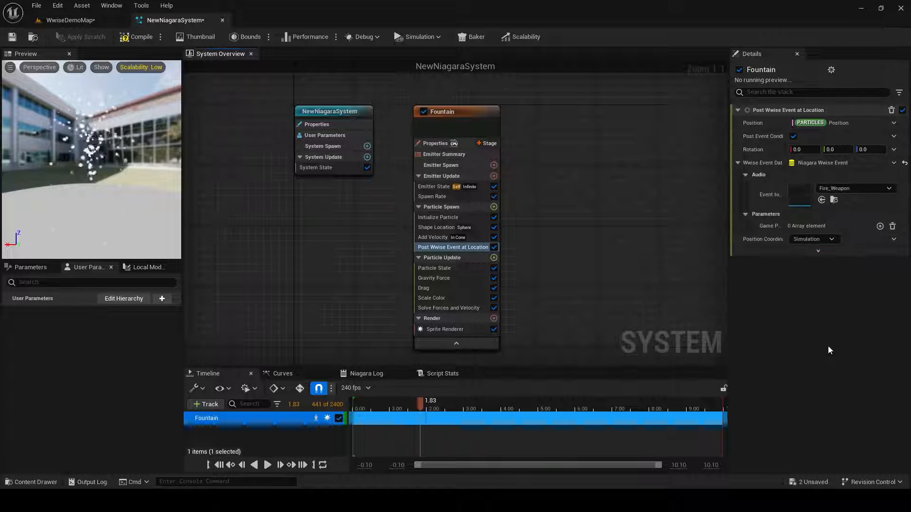
# Play-test the level to hear the Wwise event posted by each spawned particle.
pyautogui.click(76, 22)
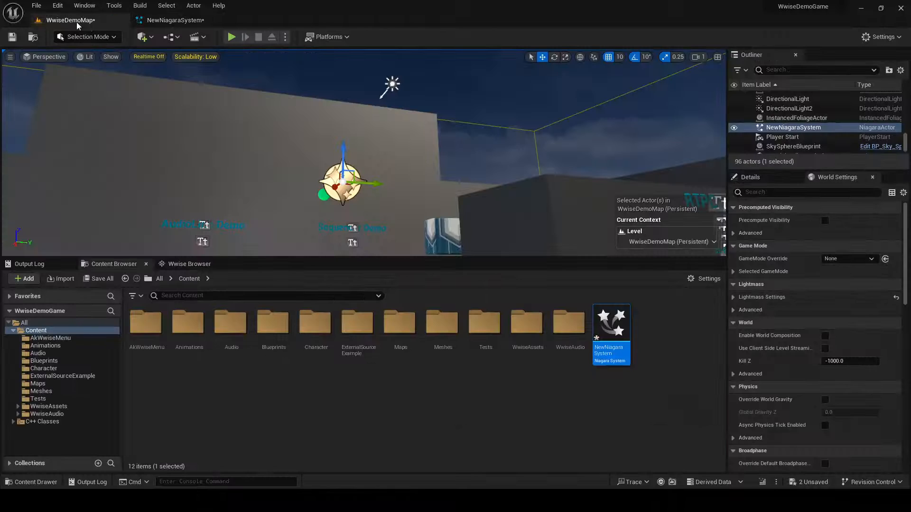
pyautogui.click(232, 37)
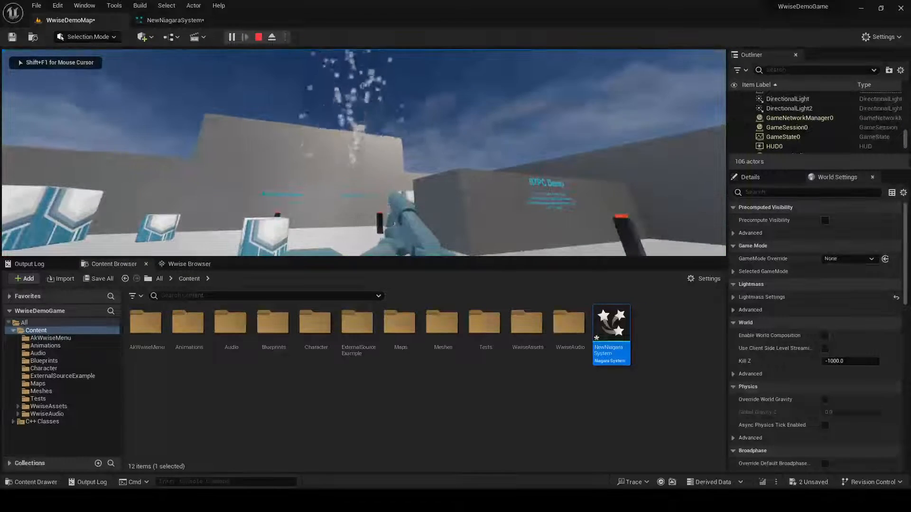
pyautogui.press('Escape')
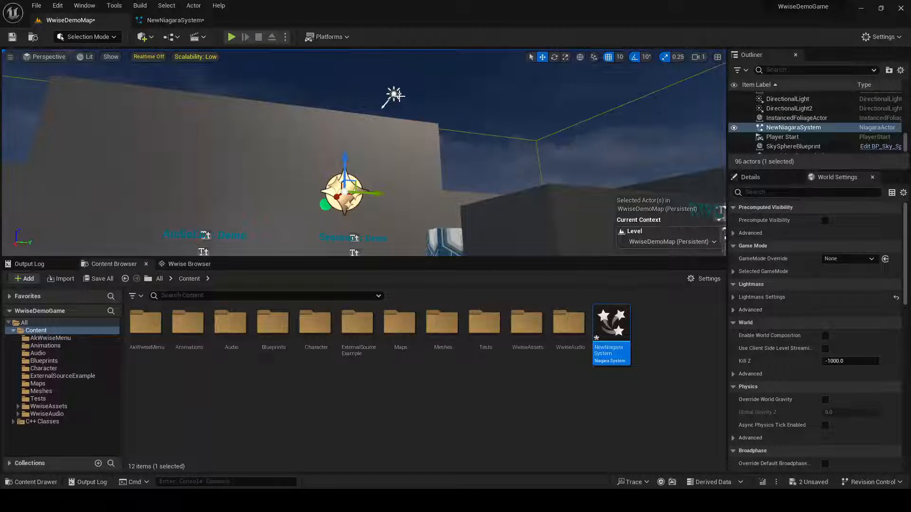
# Set the Fountain emitter's SpawnRate to 3.0 in the Spawn Rate module.
pyautogui.click(175, 20)
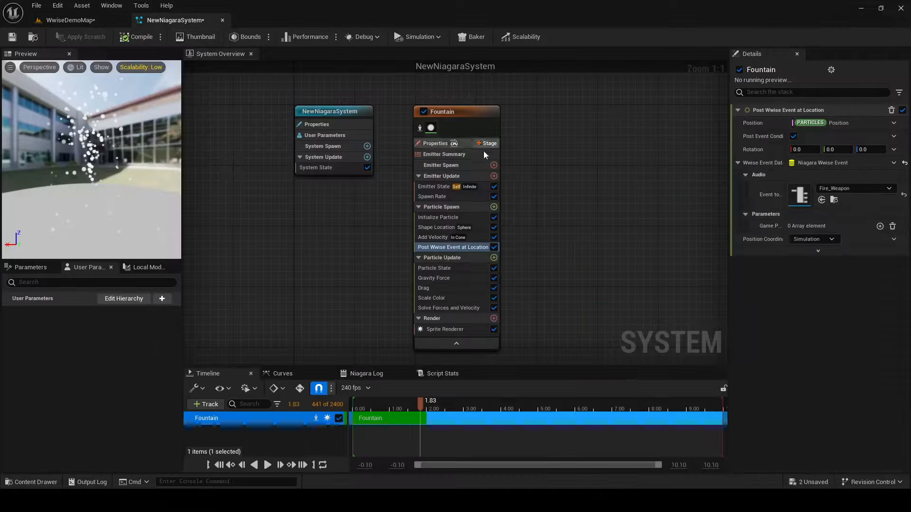
pyautogui.click(459, 197)
pyautogui.click(811, 124)
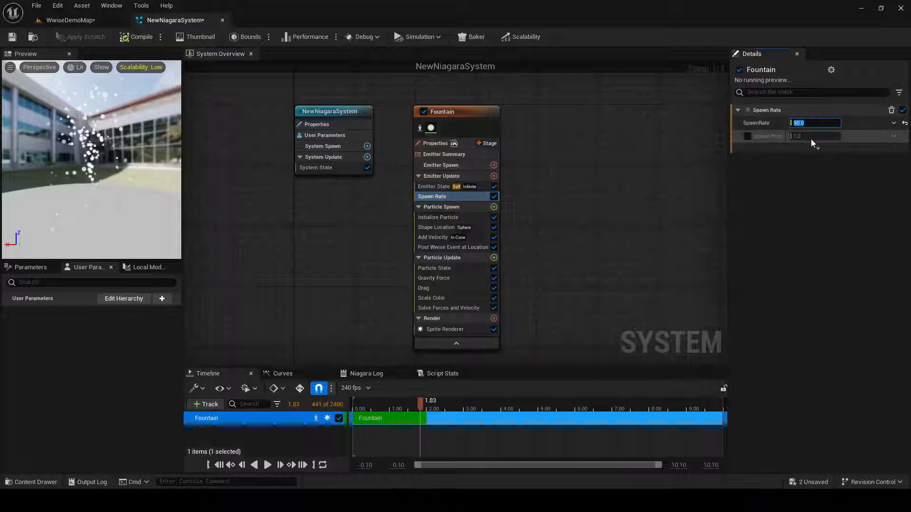
pyautogui.write('3')
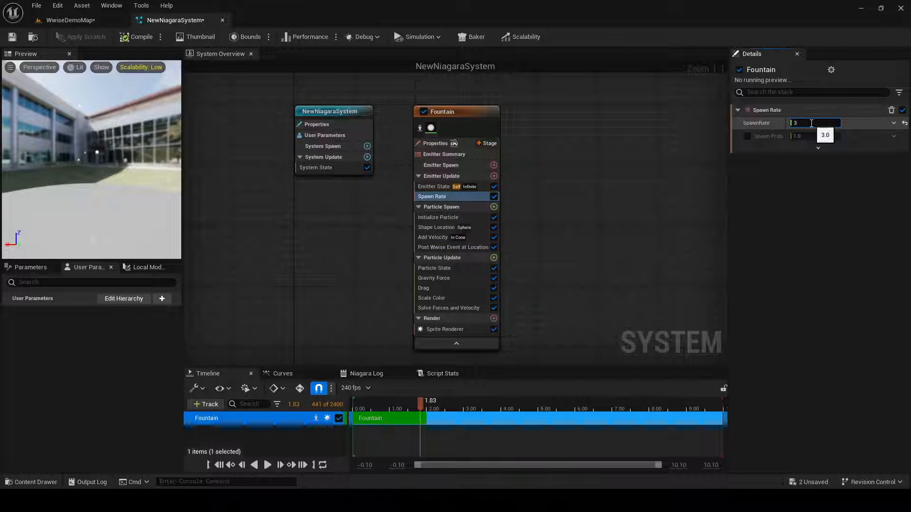
pyautogui.press('Return')
pyautogui.click(793, 205)
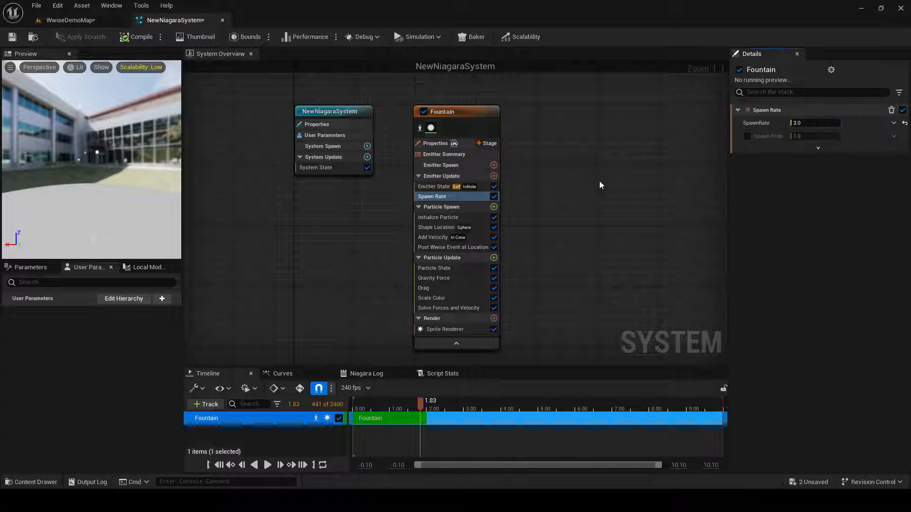
# Play-test the level again to check the fountain's sound with the reduced spawn rate.
pyautogui.click(78, 22)
pyautogui.click(230, 37)
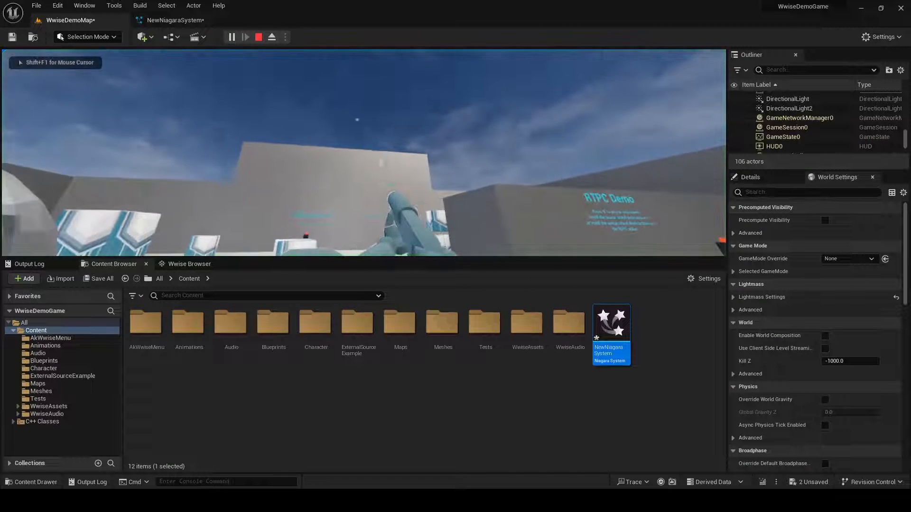
pyautogui.press('Escape')
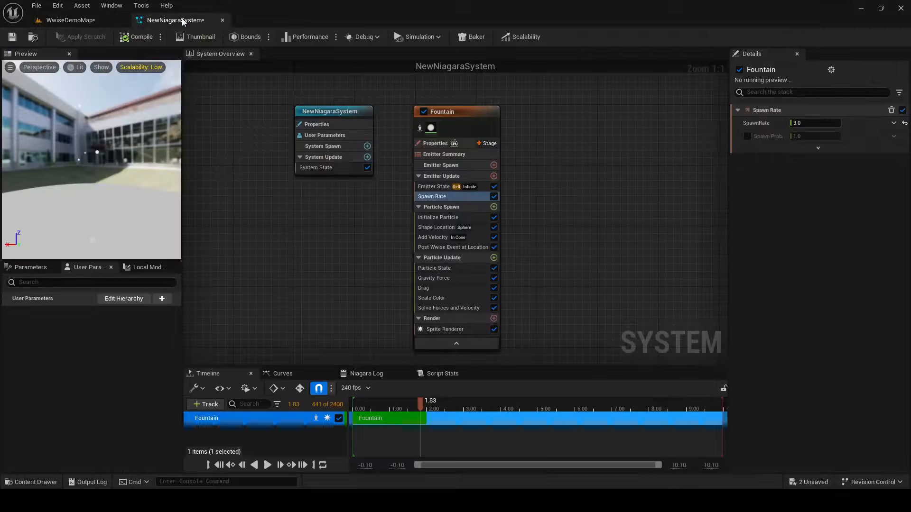
# Delete the Post Wwise Event at Location module from the Fountain's Particle Spawn group.
pyautogui.click(173, 20)
pyautogui.click(469, 249)
pyautogui.press('Delete')
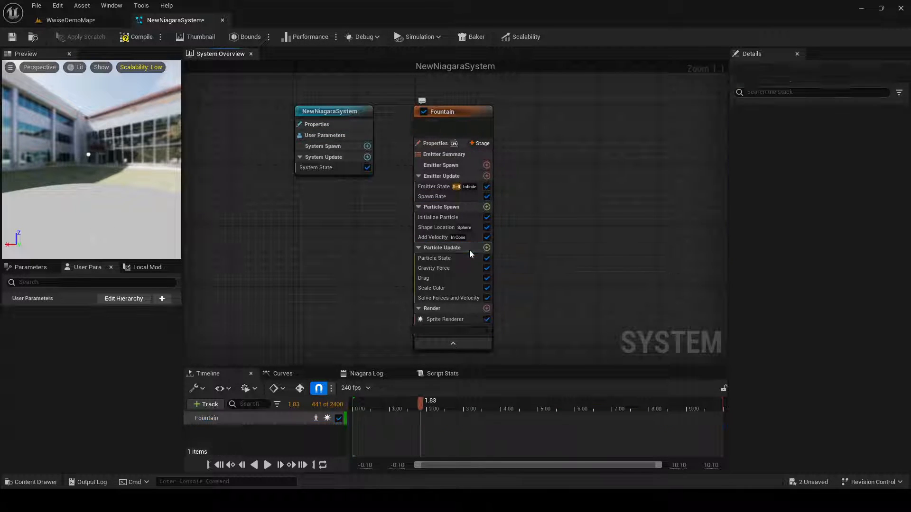
# Add a Post Wwise Persistent Event module to the Fountain's Particle Spawn group and set its event to Fire_Weapon.
pyautogui.click(487, 208)
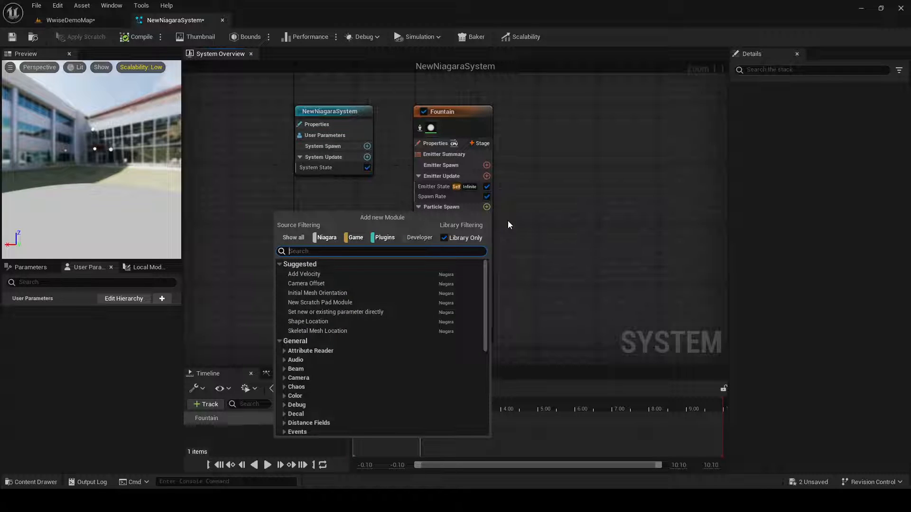
pyautogui.write('ak')
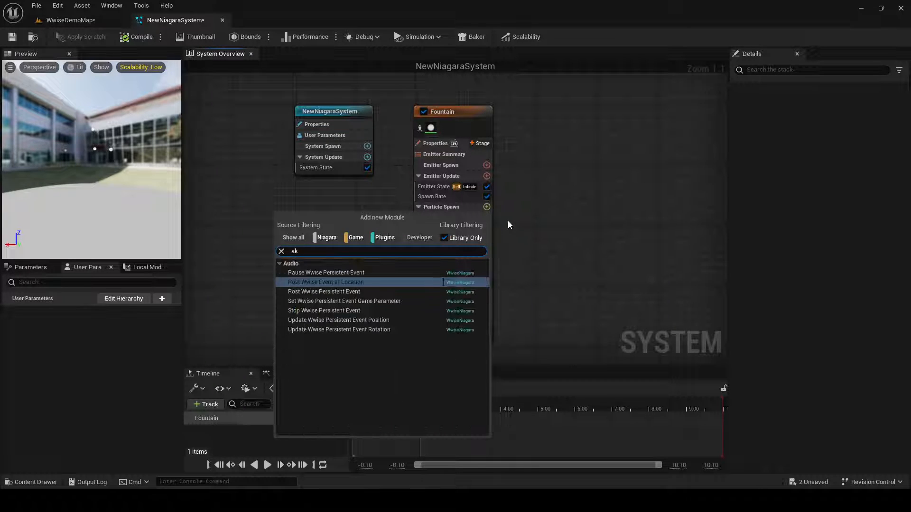
pyautogui.click(343, 292)
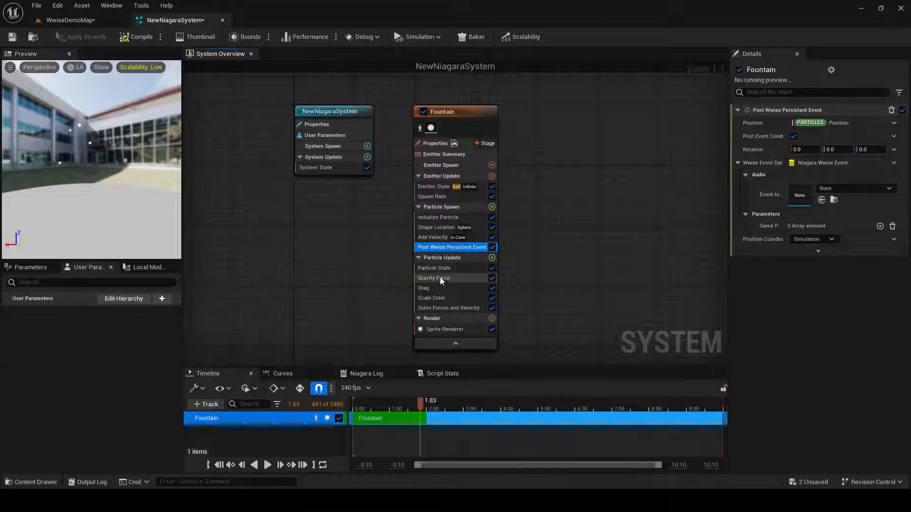
pyautogui.click(849, 189)
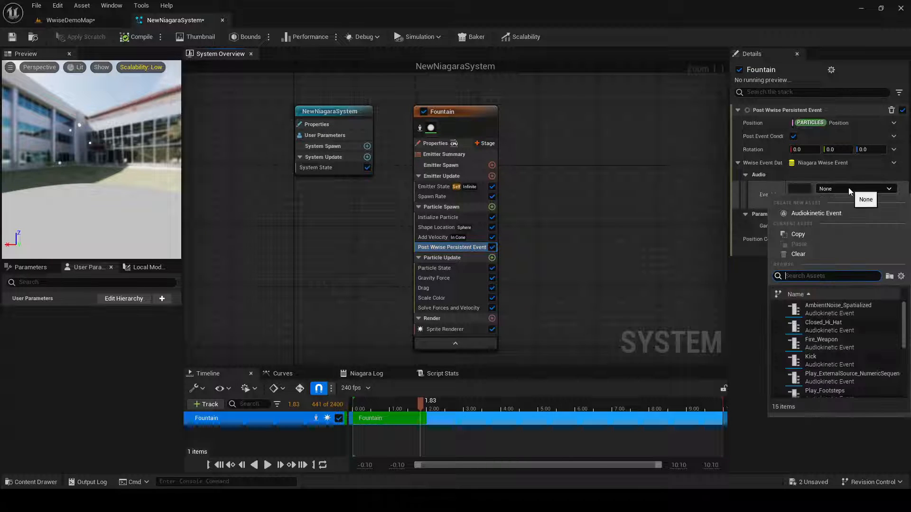
pyautogui.click(835, 342)
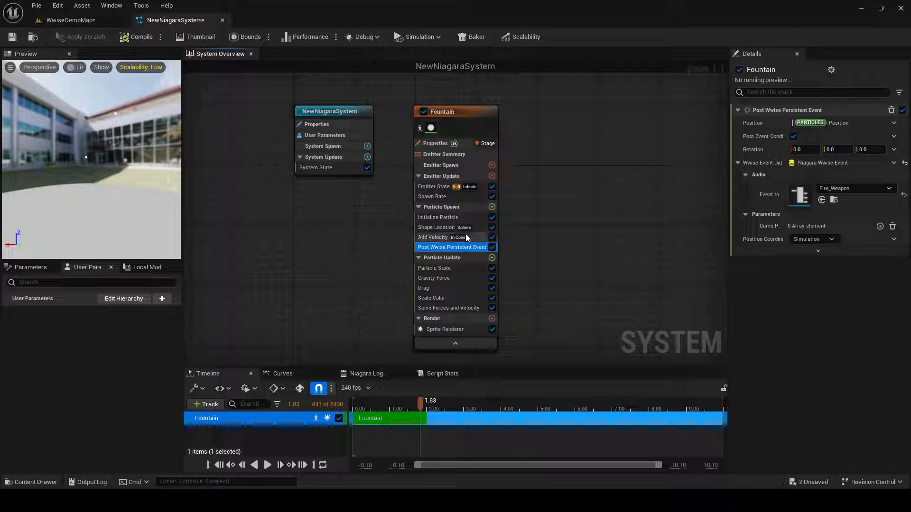
# Play-test the WwiseDemoMap level to hear the persistent event posted by the fountain's particles.
pyautogui.click(70, 20)
pyautogui.click(226, 38)
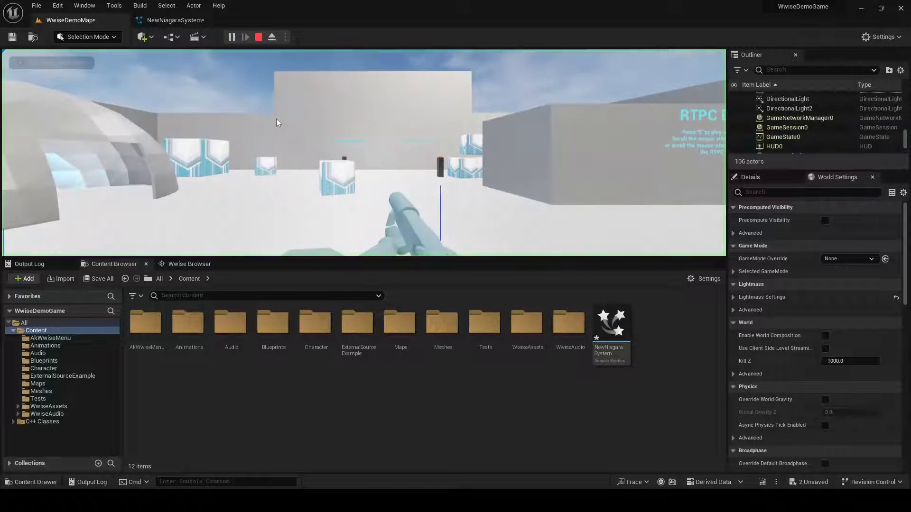
pyautogui.click(278, 122)
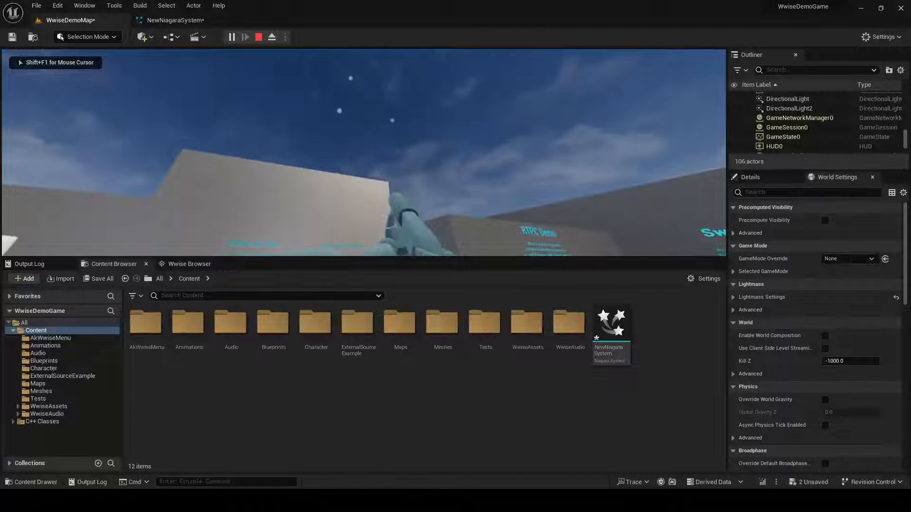
pyautogui.press('Escape')
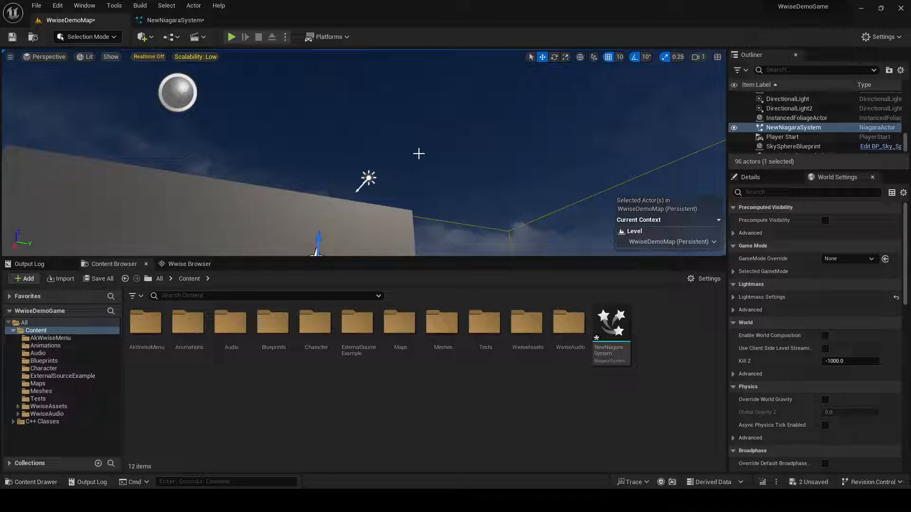
# Add an Update Wwise Persistent Event Position module to the Fountain's Particle Update group in NewNiagaraSystem.
pyautogui.click(177, 21)
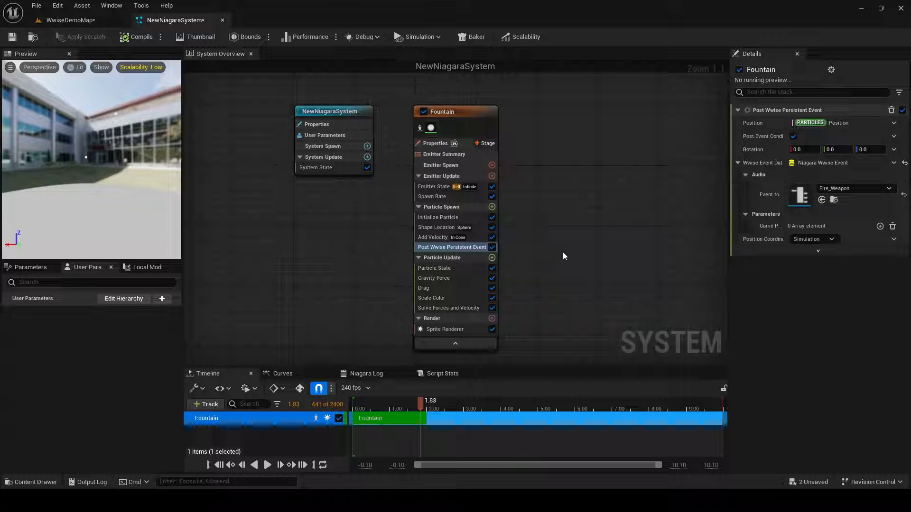
pyautogui.click(492, 258)
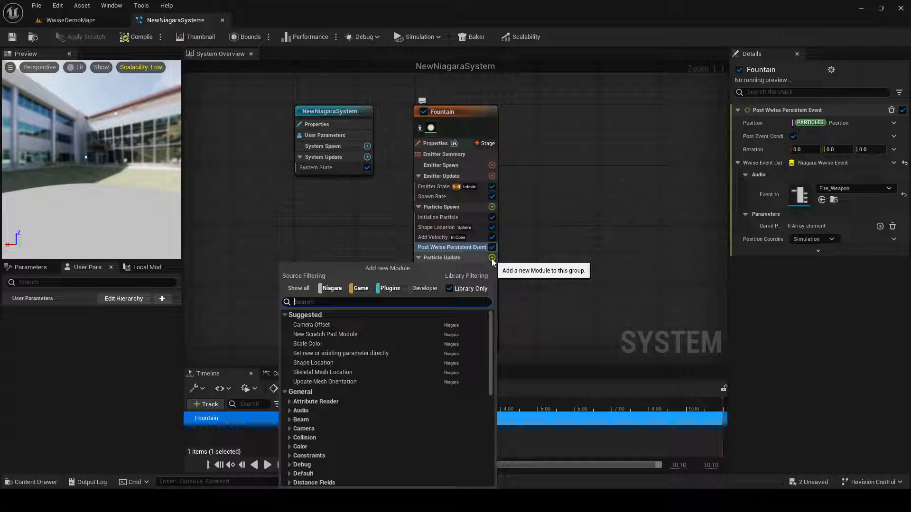
pyautogui.write('ak')
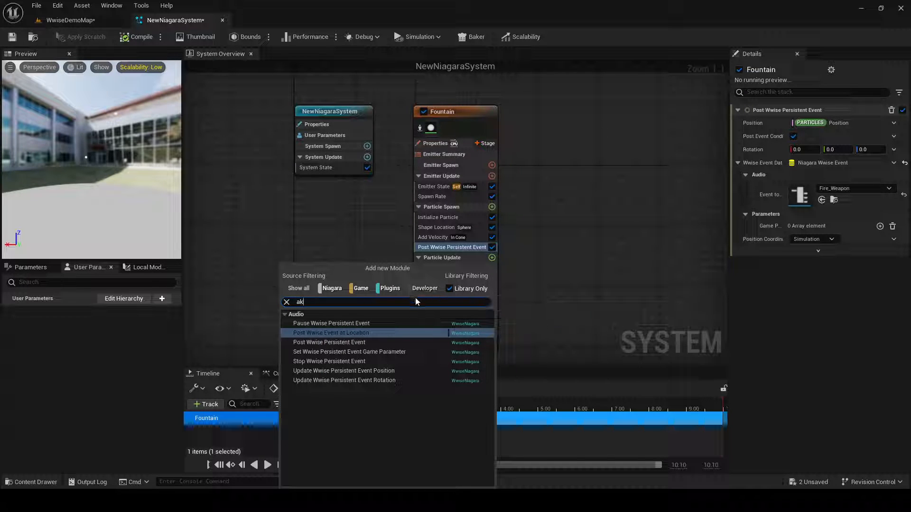
pyautogui.click(379, 371)
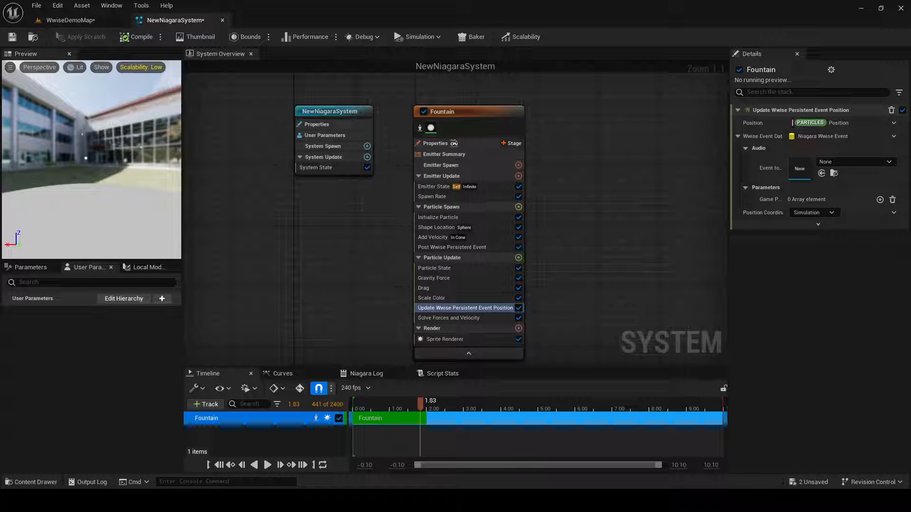
# Create a Niagara Wwise Event user parameter, expand its advanced options and set its Event to Post to Fire_Weapon.
pyautogui.click(161, 298)
pyautogui.write('wwise')
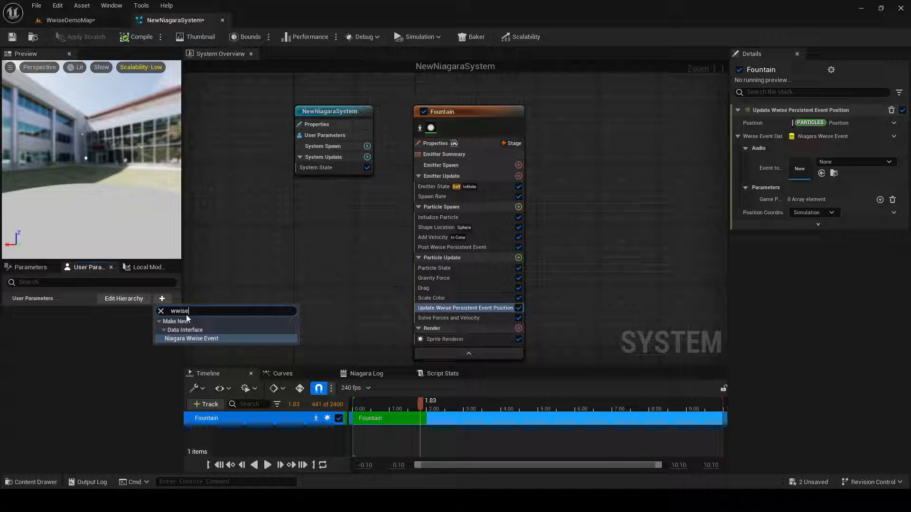
pyautogui.click(187, 338)
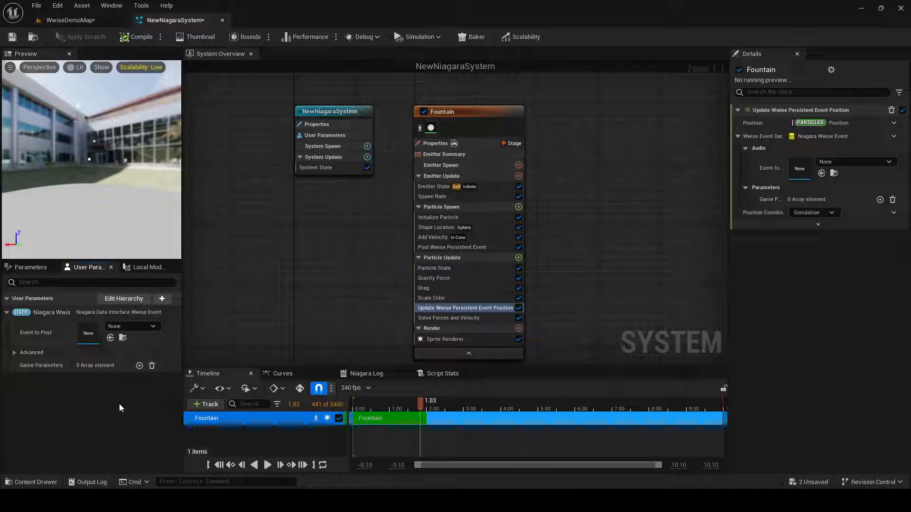
pyautogui.click(15, 354)
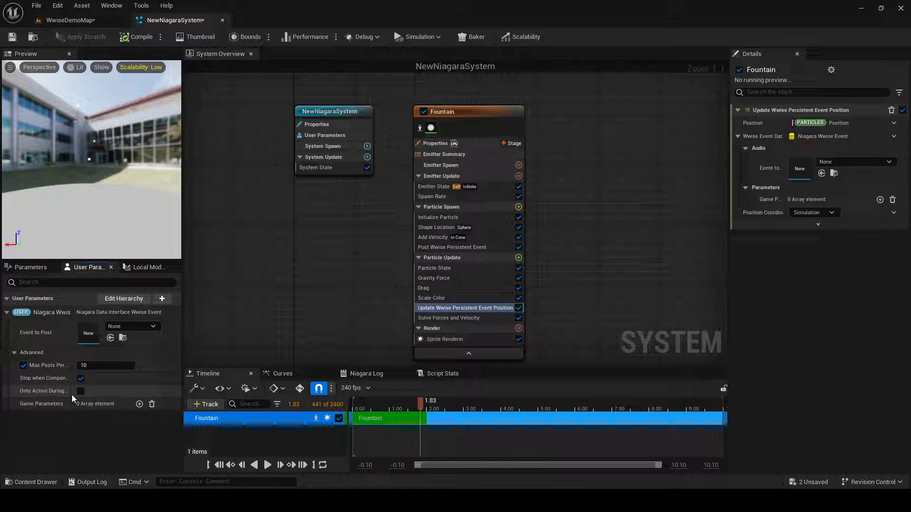
pyautogui.click(137, 326)
pyautogui.click(168, 249)
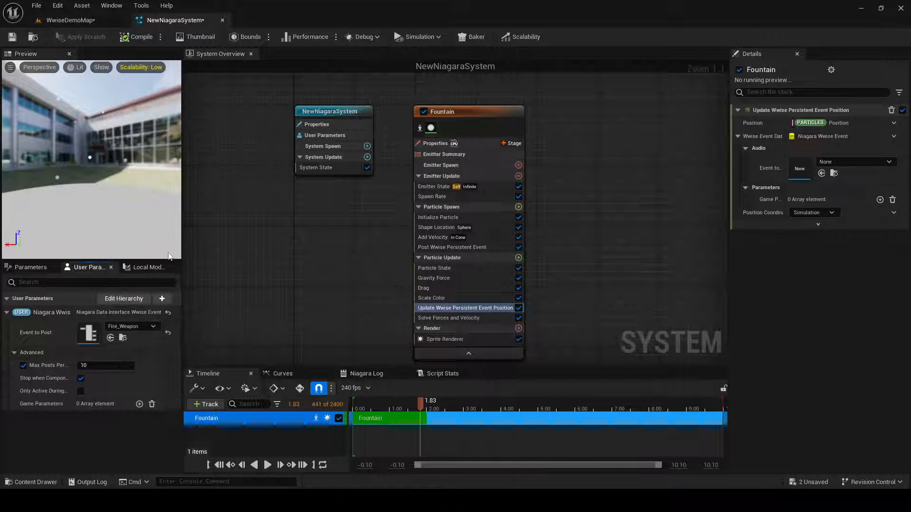
# Link the Niagara Wwise Event user parameter to the Wwise event data of both the position update and Post Wwise Persistent Event modules.
pyautogui.moveTo(52, 312); pyautogui.dragTo(835, 132)
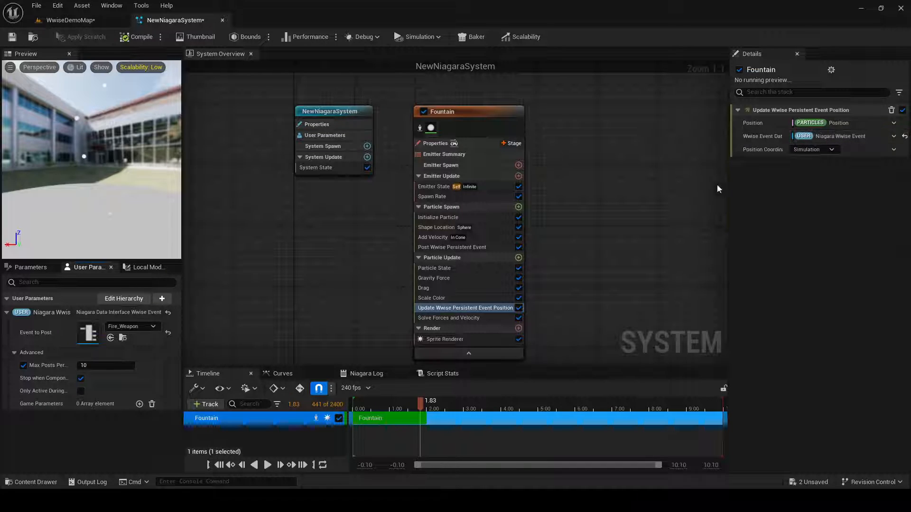
pyautogui.click(452, 248)
pyautogui.moveTo(52, 312); pyautogui.dragTo(825, 165)
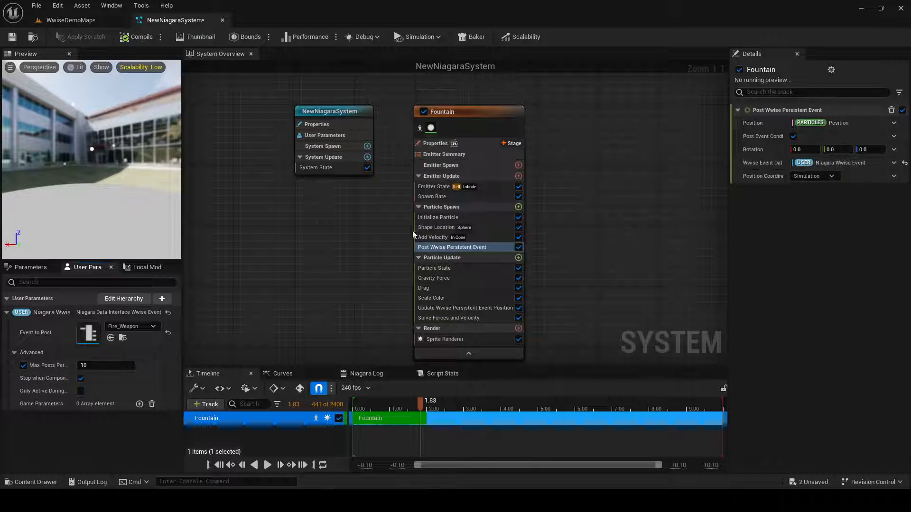
# Play-test the level to hear the persistent sounds follow the moving particles.
pyautogui.click(102, 21)
pyautogui.click(231, 37)
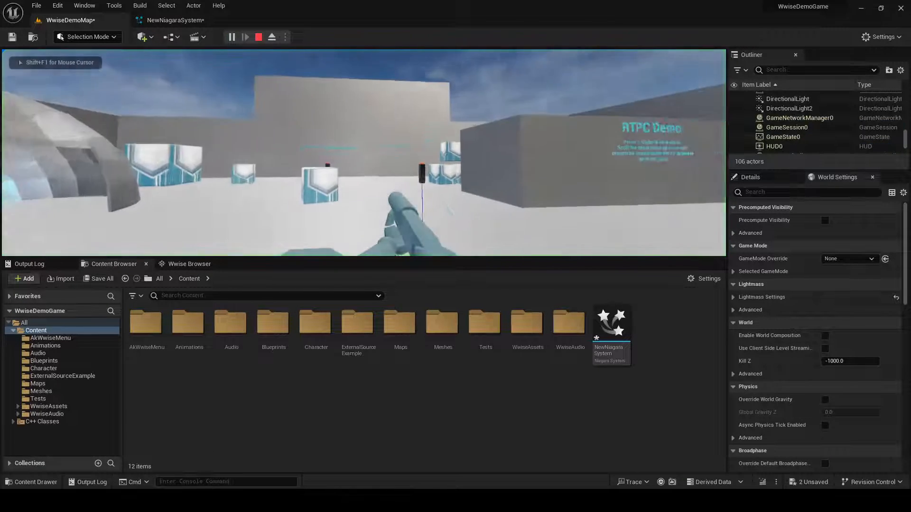
pyautogui.press('a')
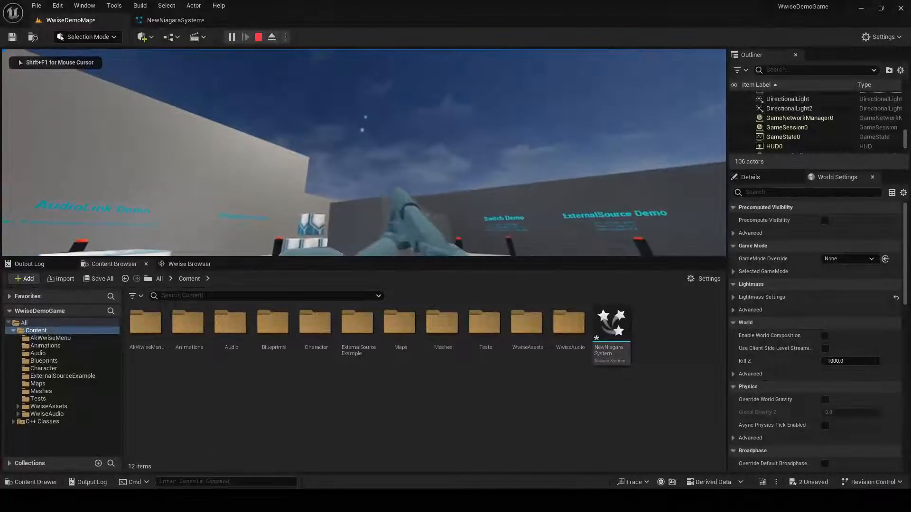
pyautogui.press('Escape')
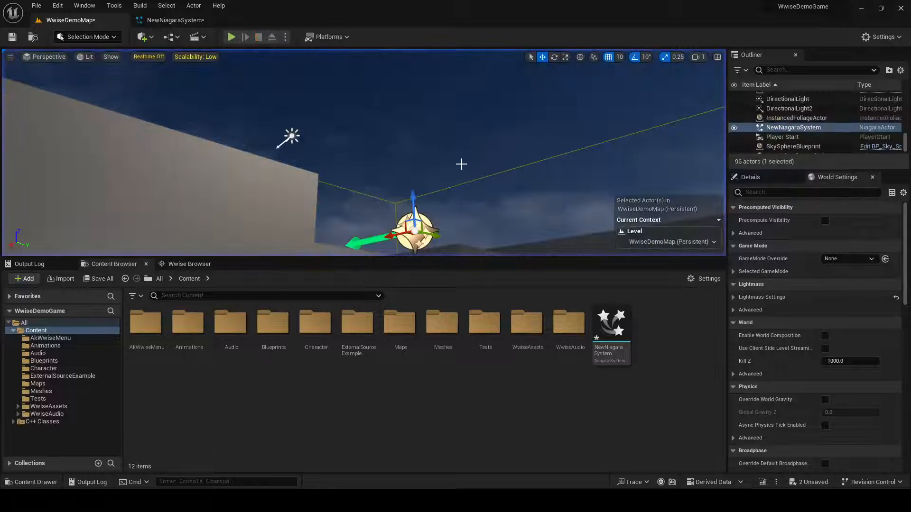
# Set the Fountain's Initialize Particle Lifetime Mode to Direct Set with a lifetime of 0, and play-test the level with it.
pyautogui.click(175, 19)
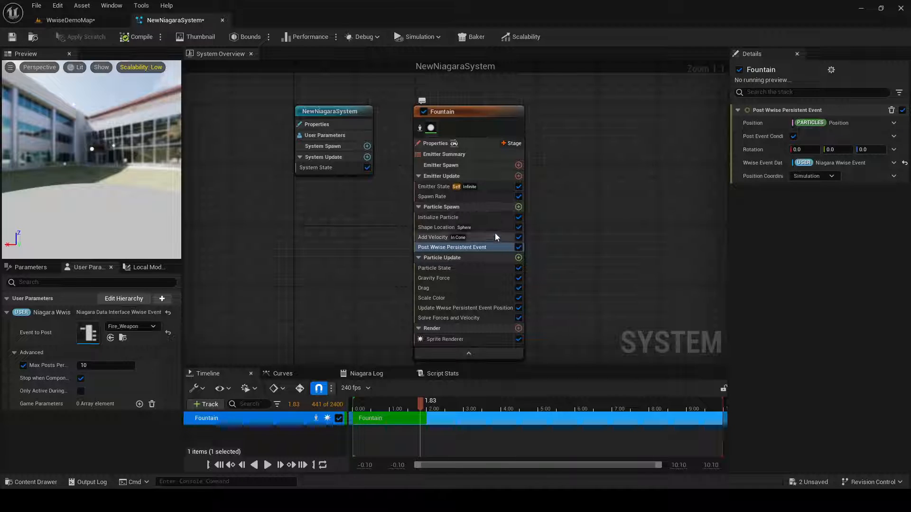
pyautogui.click(497, 219)
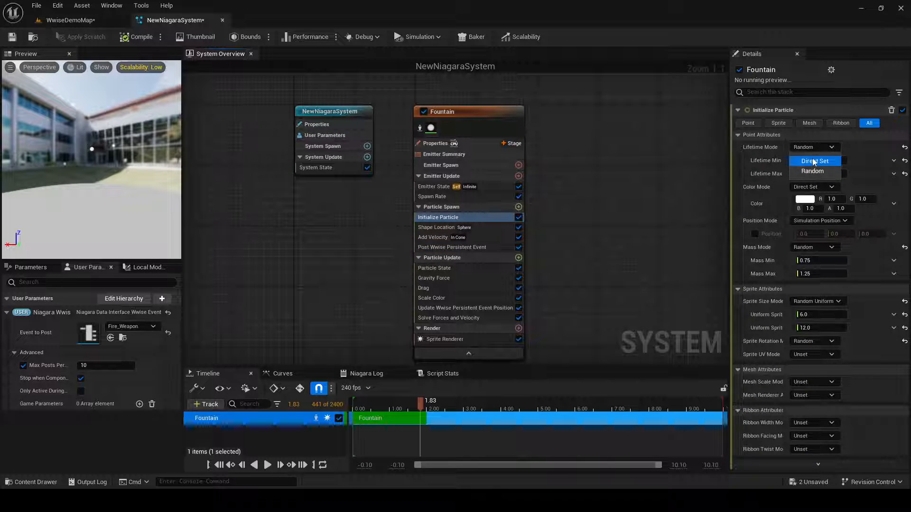
pyautogui.click(814, 161)
pyautogui.write('0')
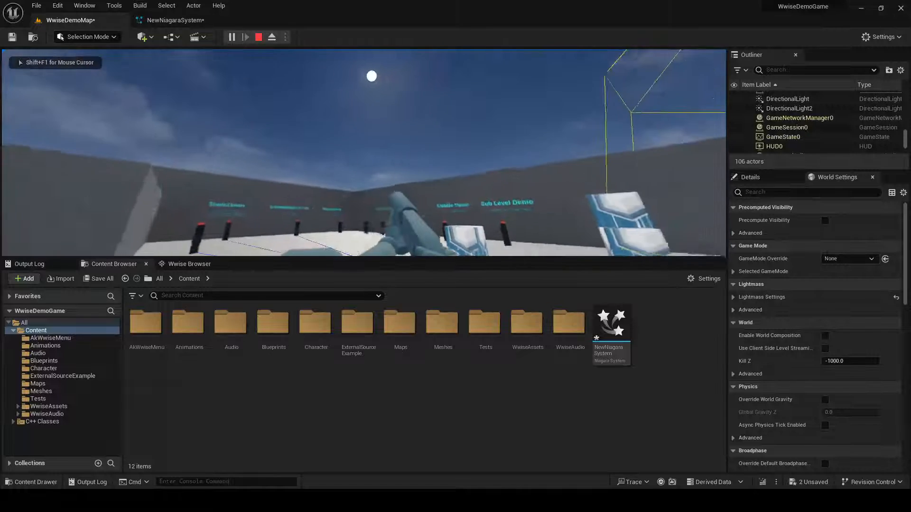
pyautogui.press('Escape')
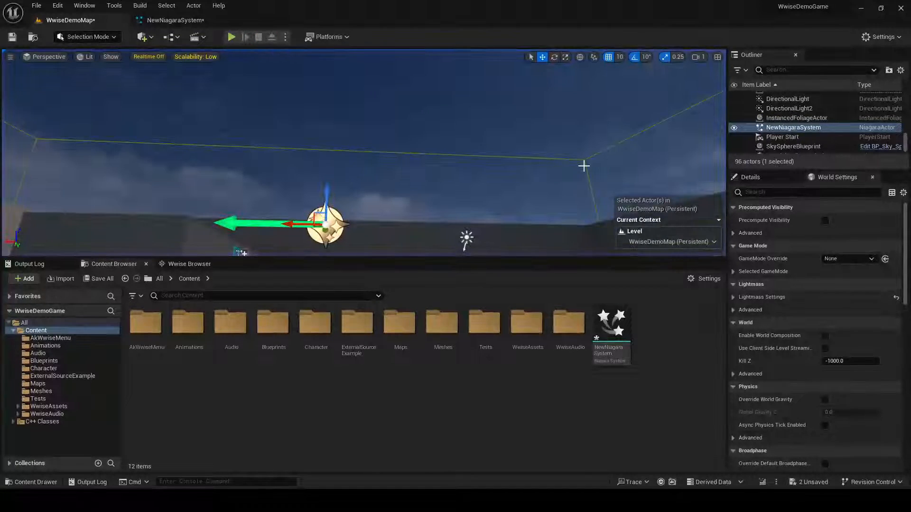